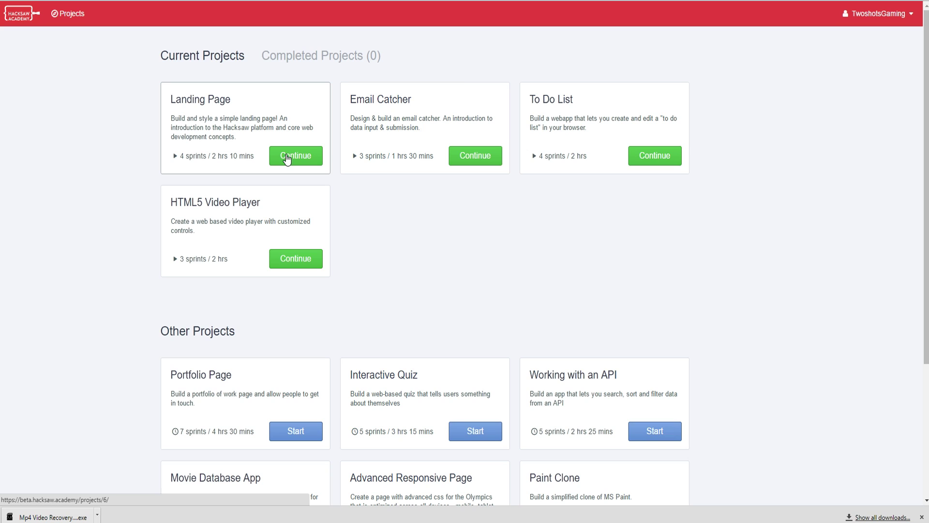
# Open the Landing Page project card and review its four sprints through Project Done.
pyautogui.click(286, 157)
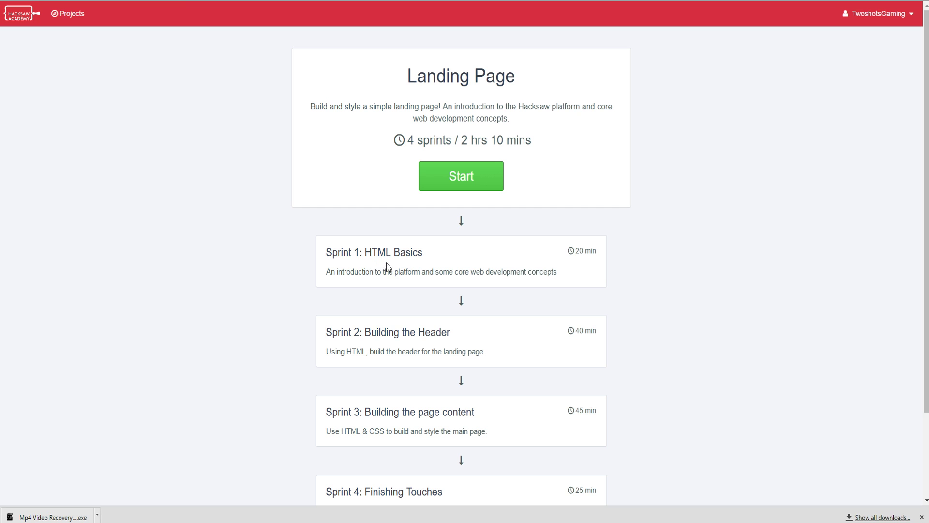
pyautogui.scroll(-3, 469, 382)
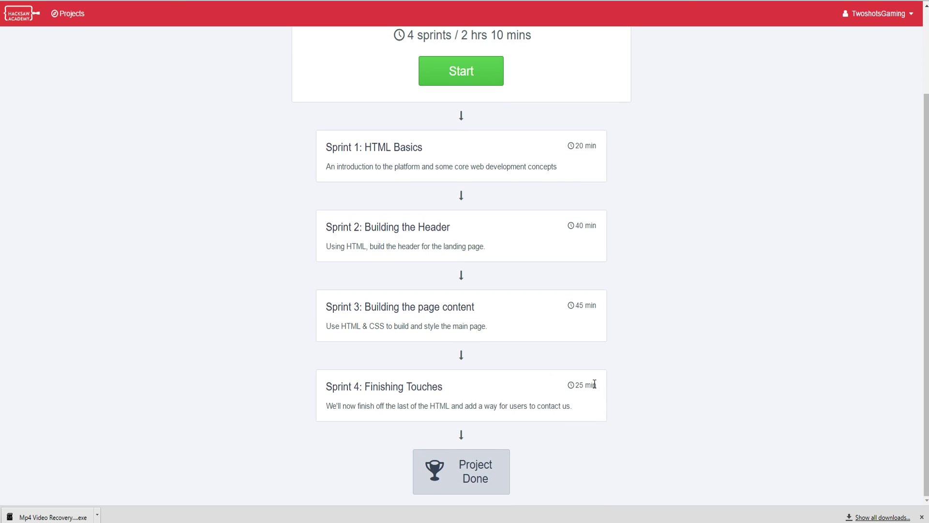
pyautogui.scroll(3, 594, 388)
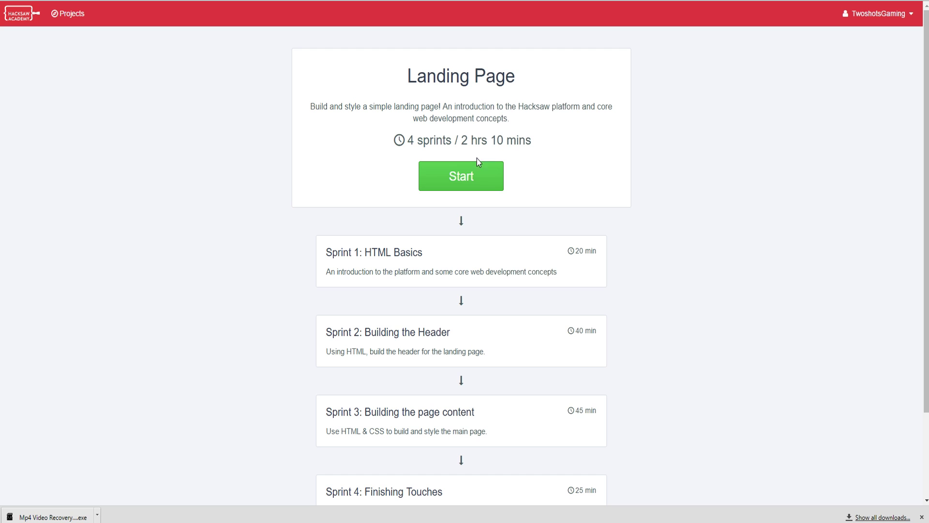
pyautogui.scroll(-3, 407, 254)
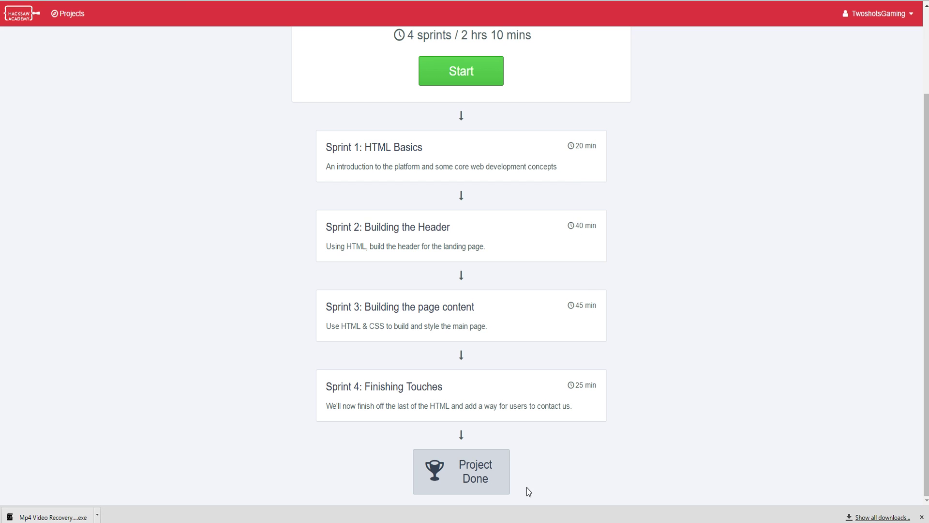
pyautogui.scroll(2, 651, 291)
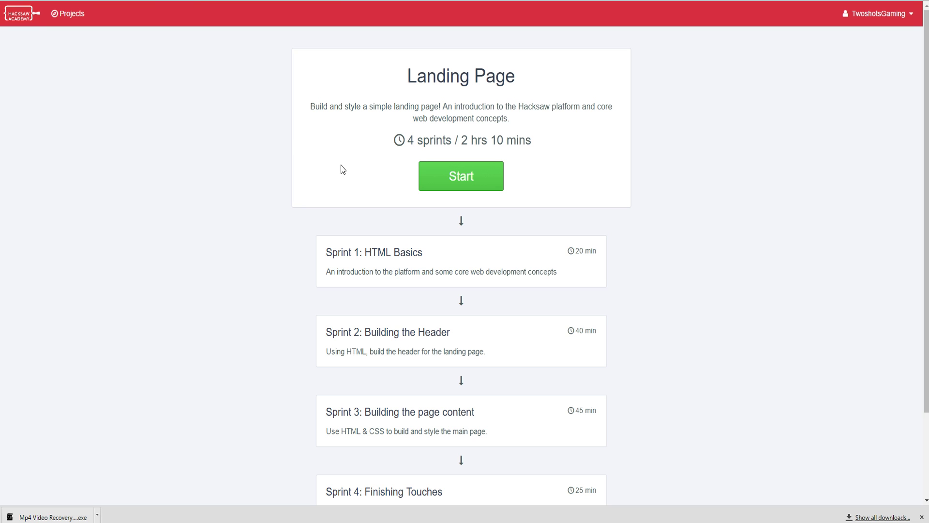
# Start the Landing Page's first sprint and get past the welcome to HTML Basics: Writing Code.
pyautogui.click(446, 172)
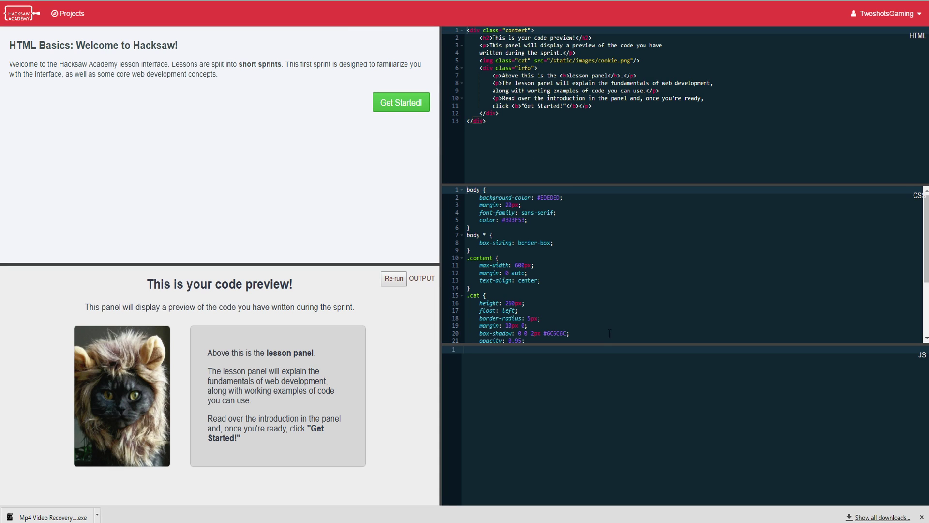
pyautogui.click(383, 102)
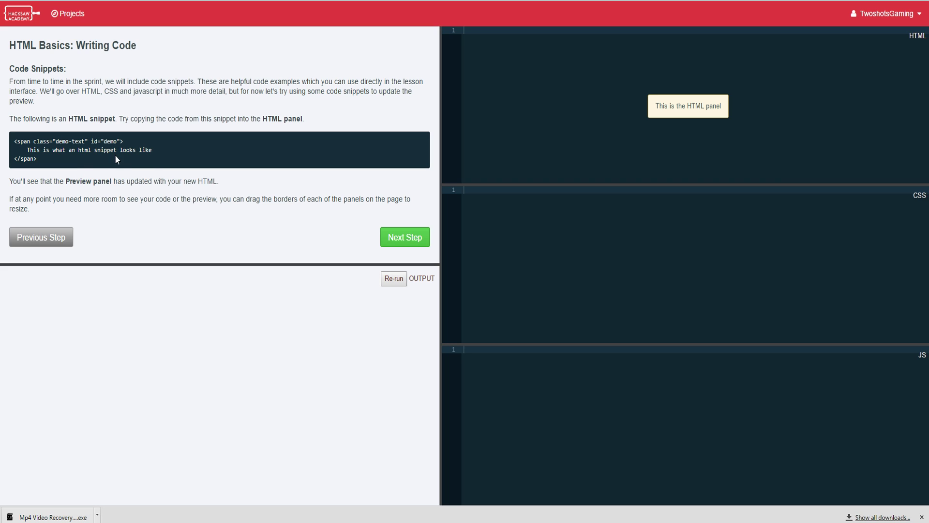
# Copy the lesson's HTML snippet and paste it into the HTML panel.
pyautogui.moveTo(44, 160); pyautogui.dragTo(15, 141)
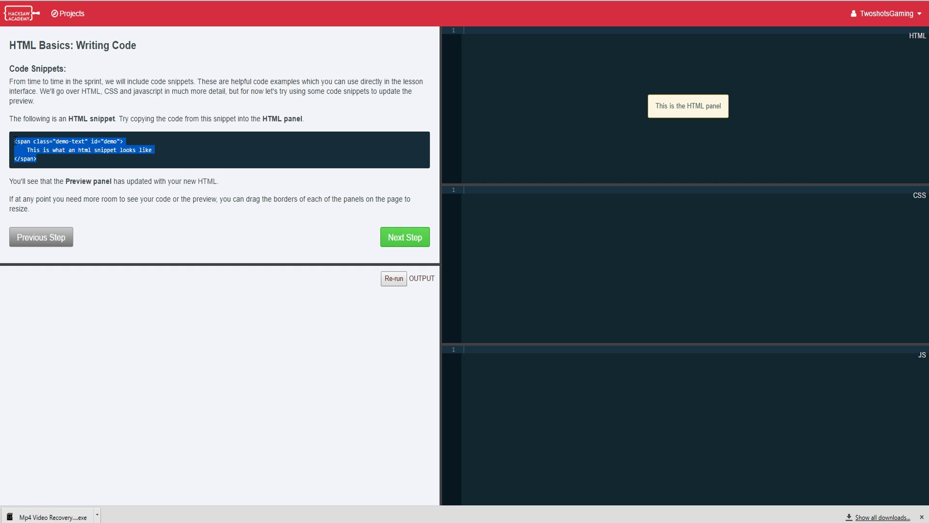
pyautogui.rightClick(21, 140)
pyautogui.click(475, 35)
pyautogui.rightClick(474, 35)
pyautogui.click(486, 97)
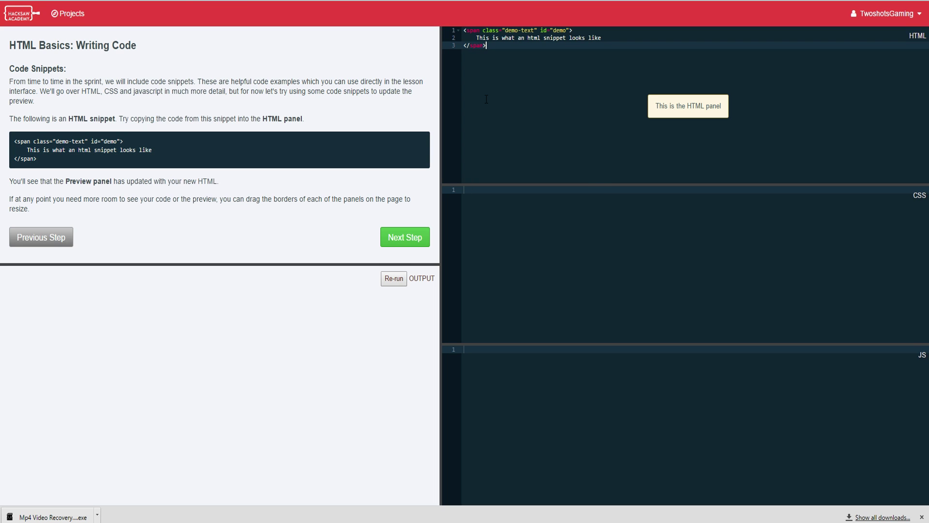
# On Adding Some Style, delete 'like' from HTML line 2 and re-run the preview.
pyautogui.click(390, 241)
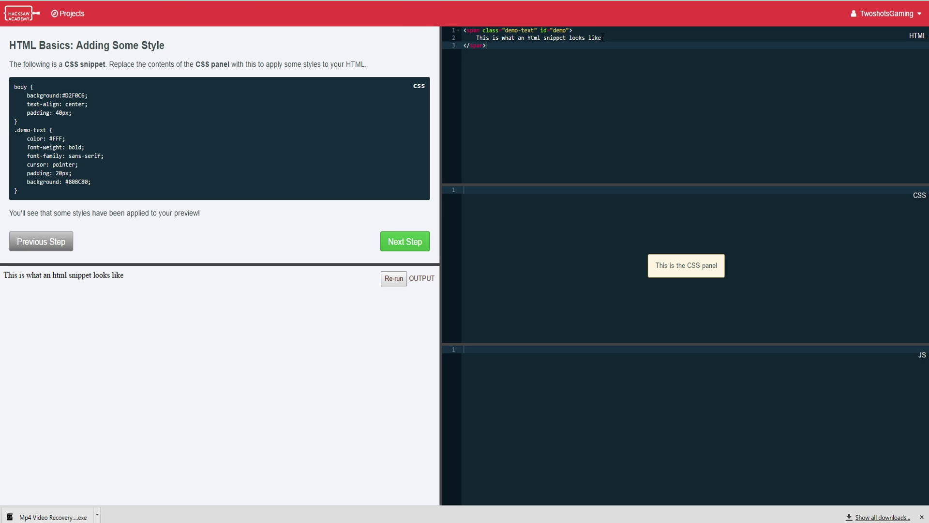
pyautogui.click(605, 37)
pyautogui.press('BackSpace')
pyautogui.press('BackSpace')
pyautogui.press('BackSpace')
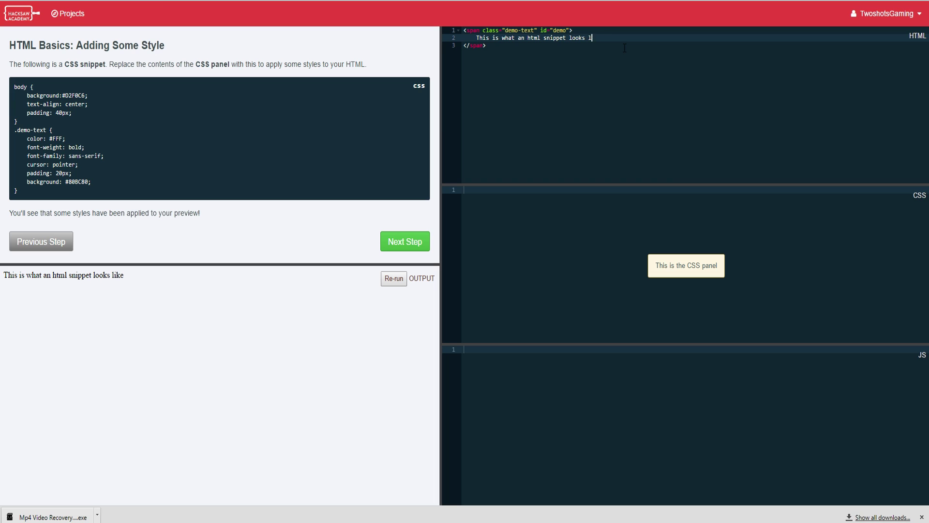
pyautogui.press('BackSpace')
pyautogui.click(403, 280)
# Copy the style snippet into the CSS panel for a green styled preview, then reach Making It Interactive.
pyautogui.moveTo(40, 195); pyautogui.dragTo(14, 86)
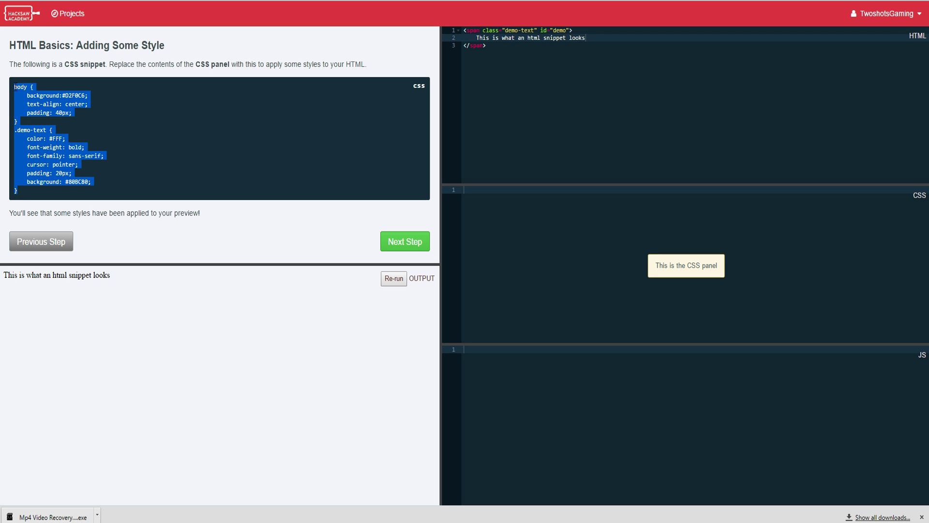
pyautogui.rightClick(16, 87)
pyautogui.click(33, 93)
pyautogui.click(477, 199)
pyautogui.rightClick(474, 192)
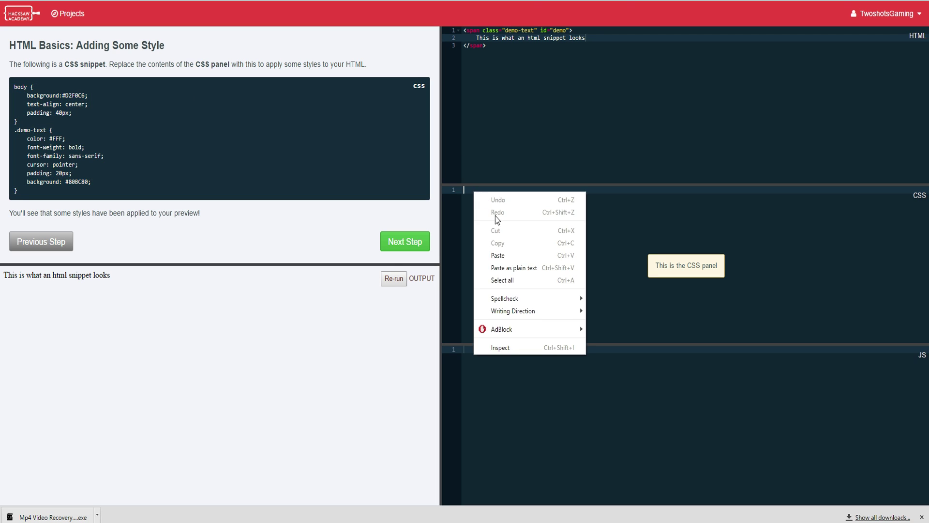
pyautogui.click(494, 253)
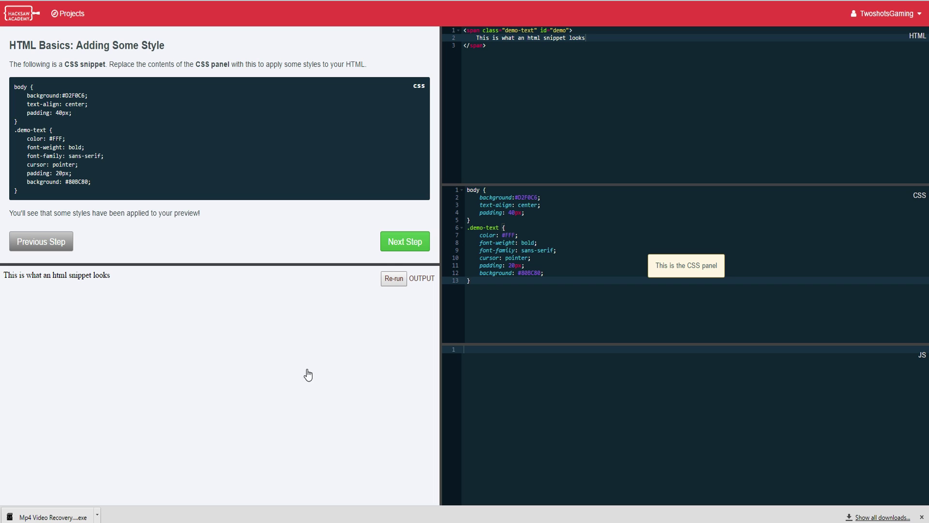
pyautogui.click(398, 246)
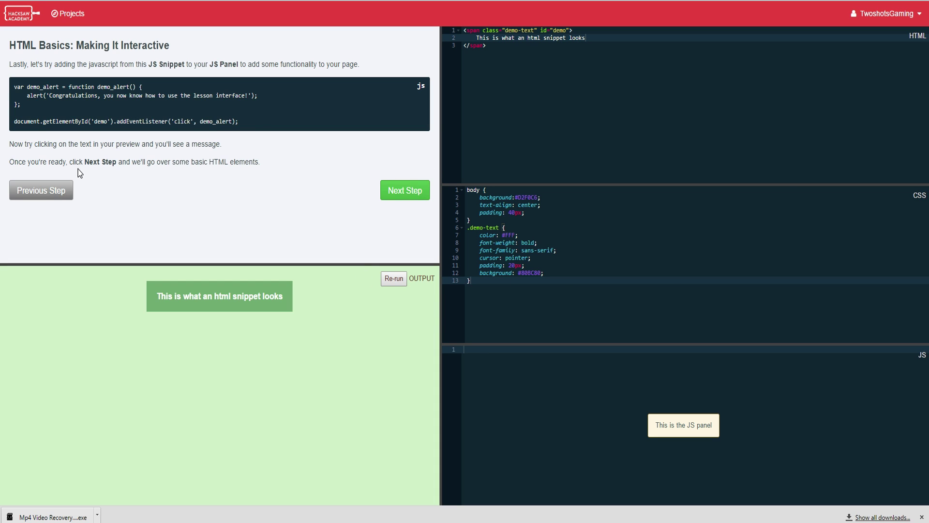
# Copy the click-alert script into the JS panel, then advance to HTML Basics: Tags.
pyautogui.moveTo(259, 125); pyautogui.dragTo(19, 81)
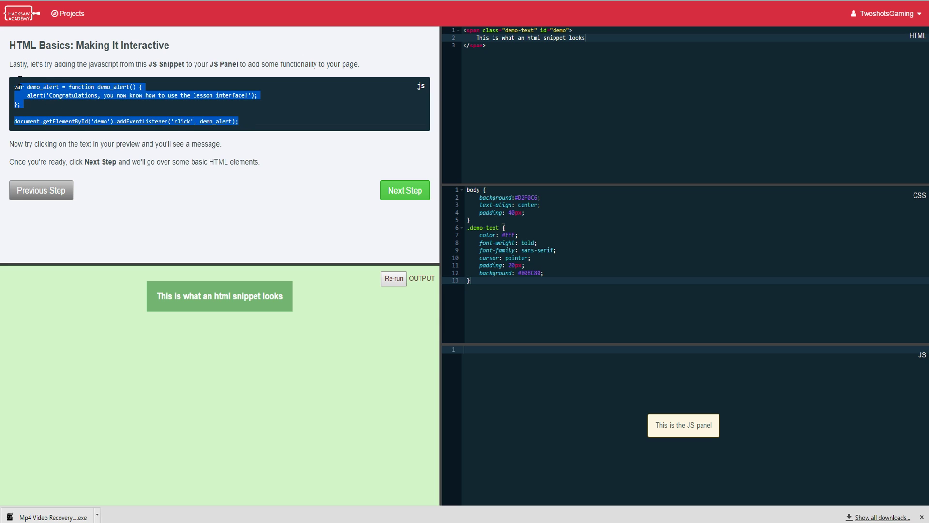
pyautogui.rightClick(21, 90)
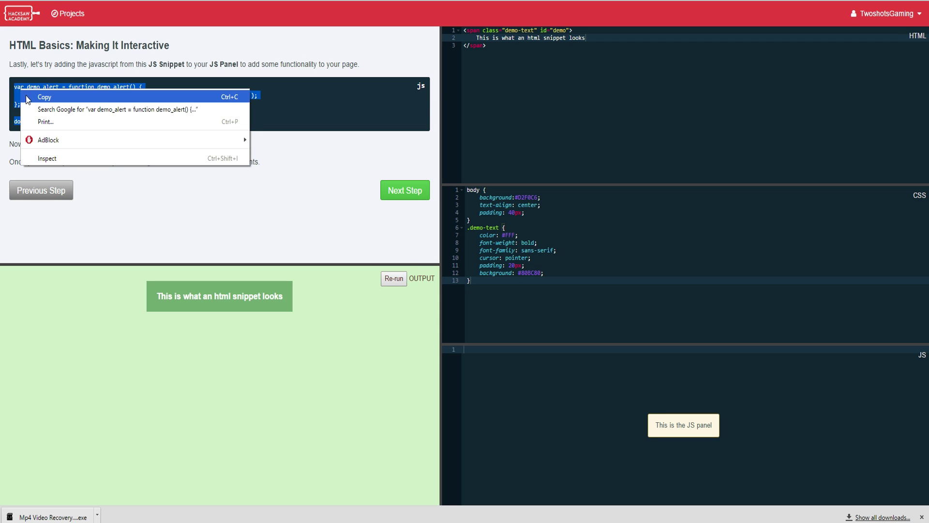
pyautogui.click(43, 97)
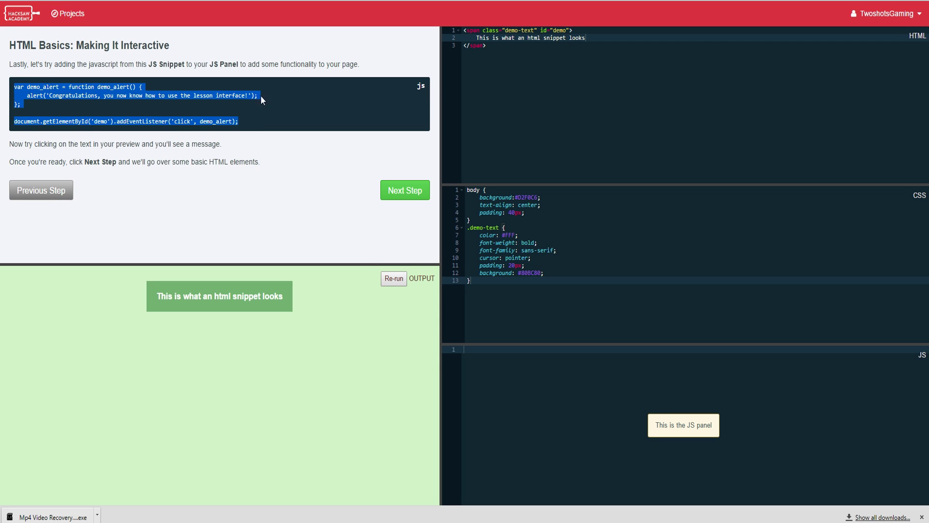
pyautogui.click(505, 352)
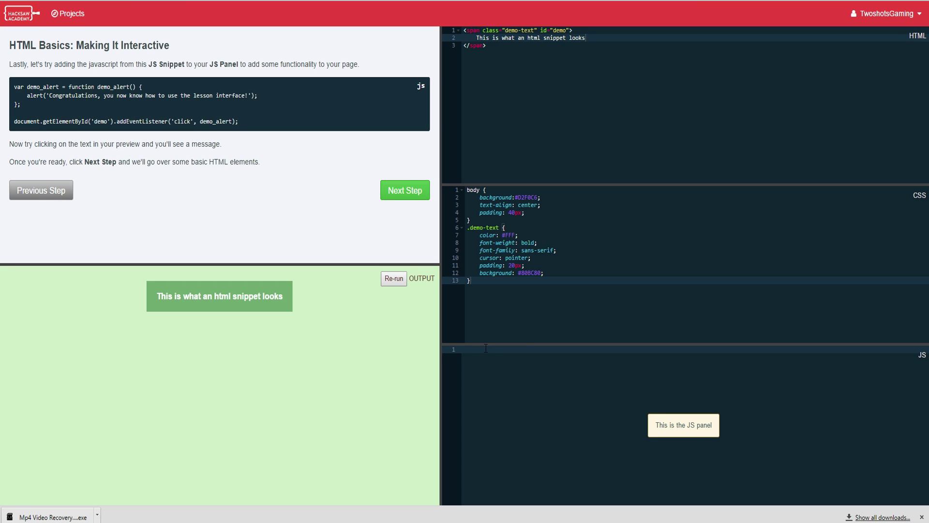
pyautogui.rightClick(486, 350)
pyautogui.click(498, 414)
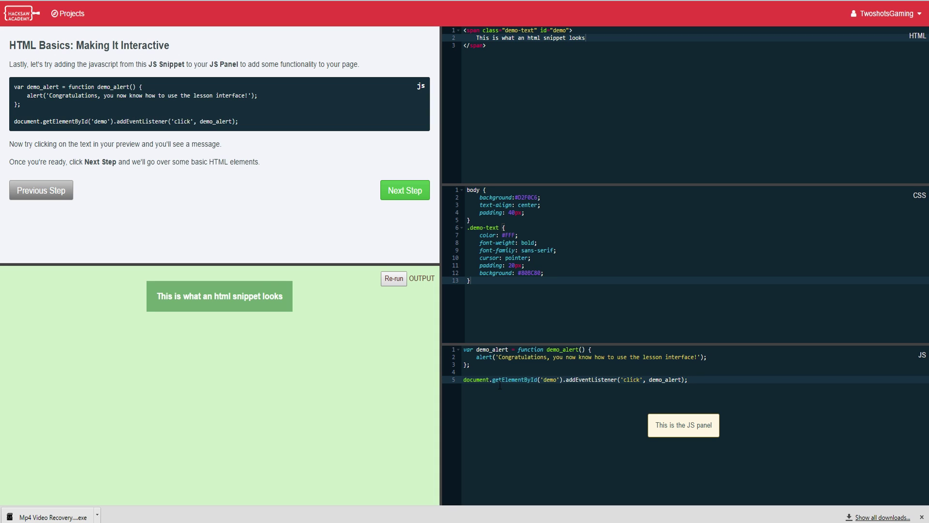
pyautogui.click(385, 191)
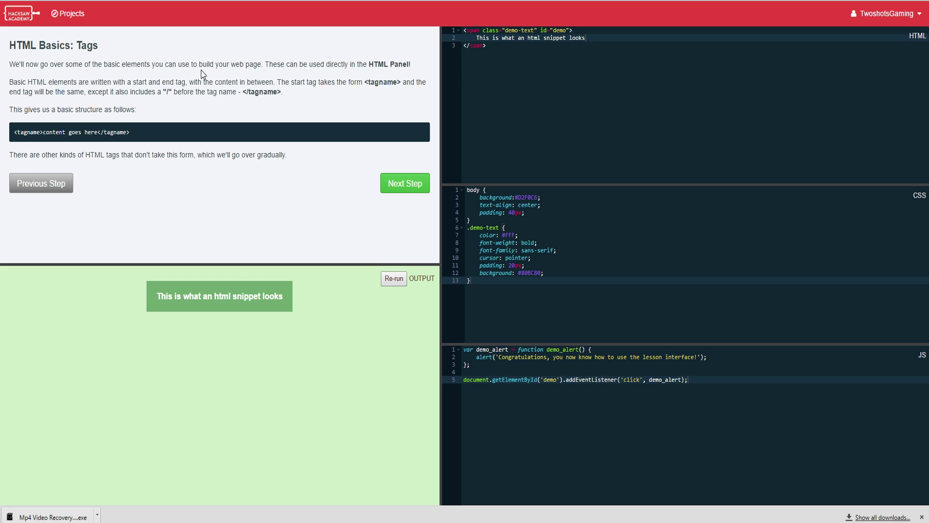